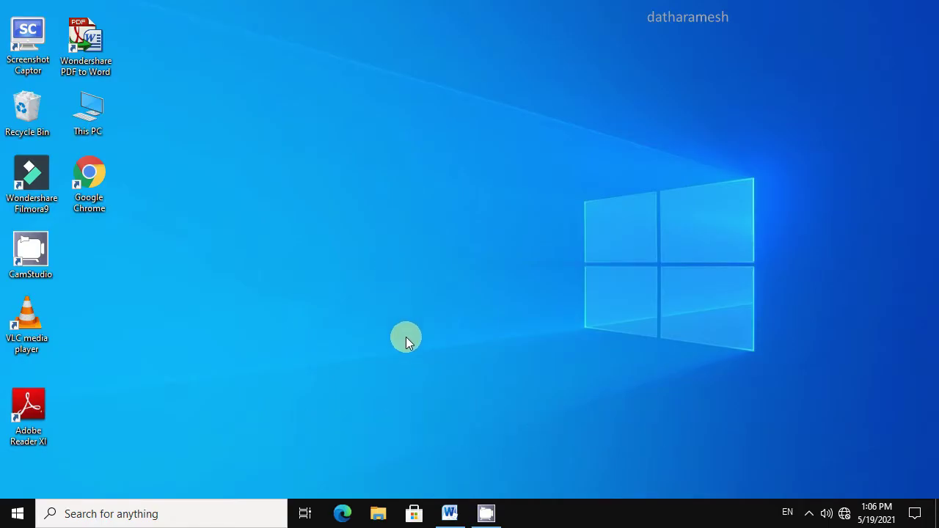
Restore the blank Document1 Word window from the taskbar.
left_click(450, 514)
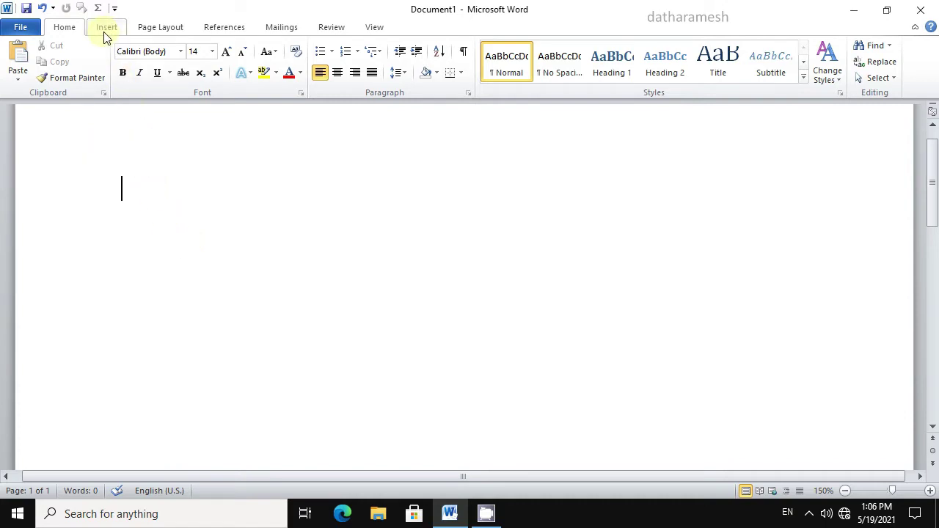
Open the Symbol dialog through Insert > Symbol > More Symbols.
left_click(106, 27)
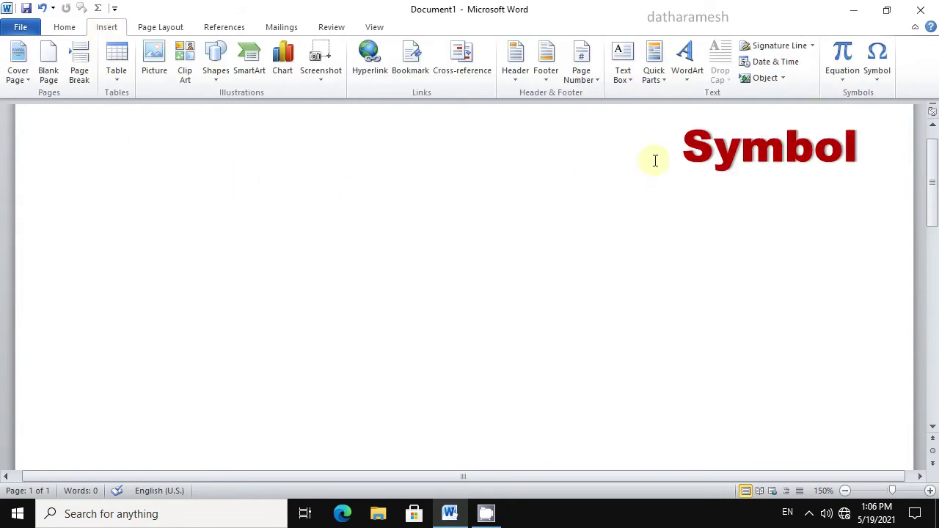
left_click(880, 87)
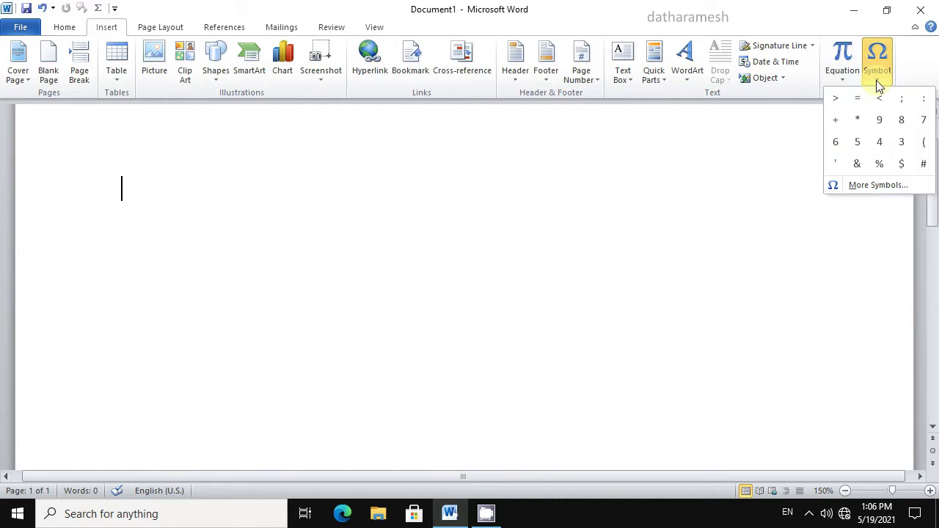
left_click(872, 187)
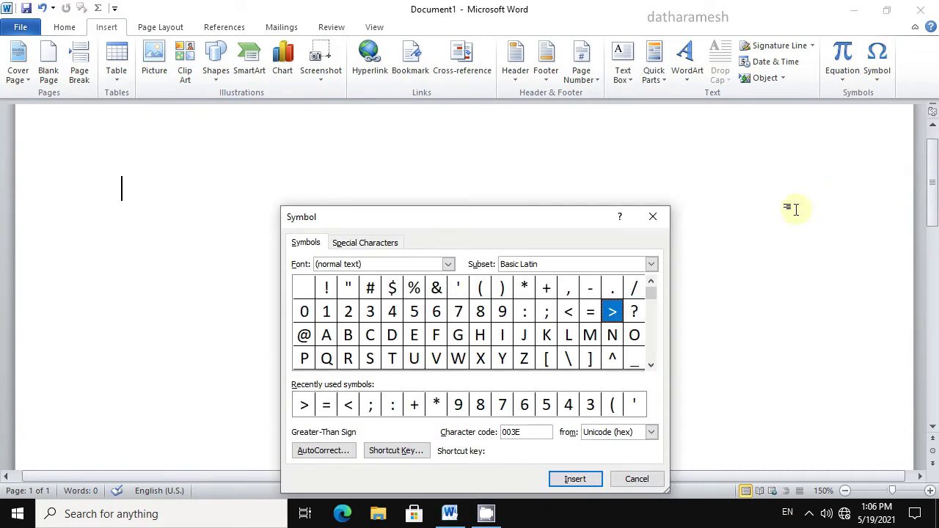
Move the Symbol dialog higher and open its Font dropdown list.
left_click_drag(562, 224, 563, 163)
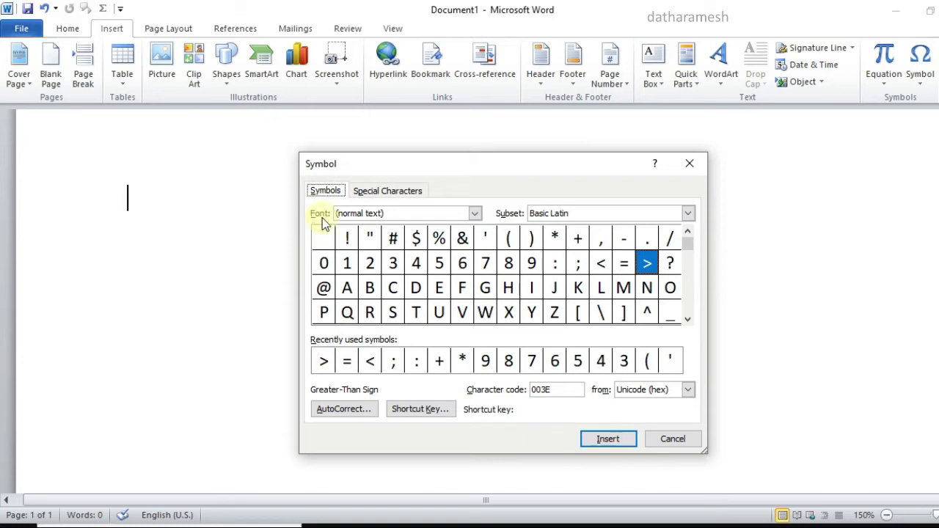
left_click(477, 214)
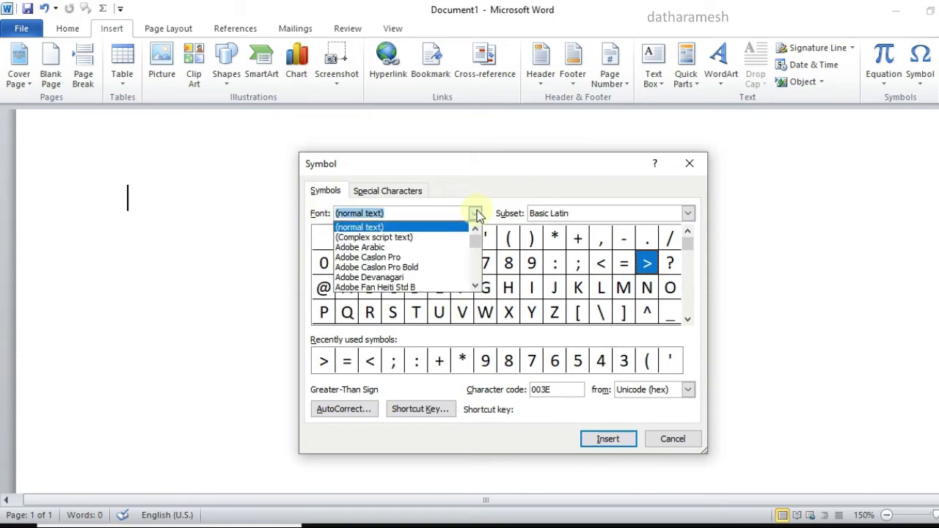
left_click(475, 287)
left_click(475, 287)
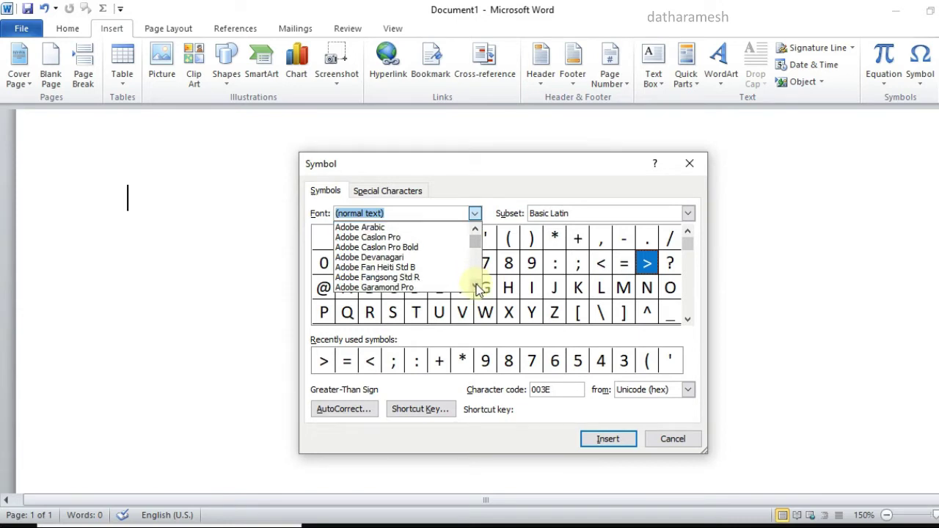
left_click(475, 286)
left_click(477, 261)
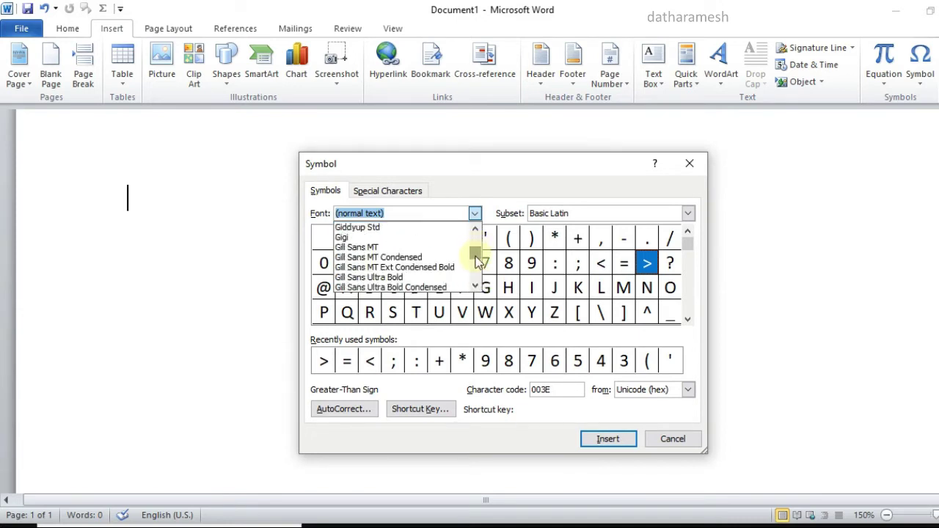
left_click_drag(477, 261, 477, 277)
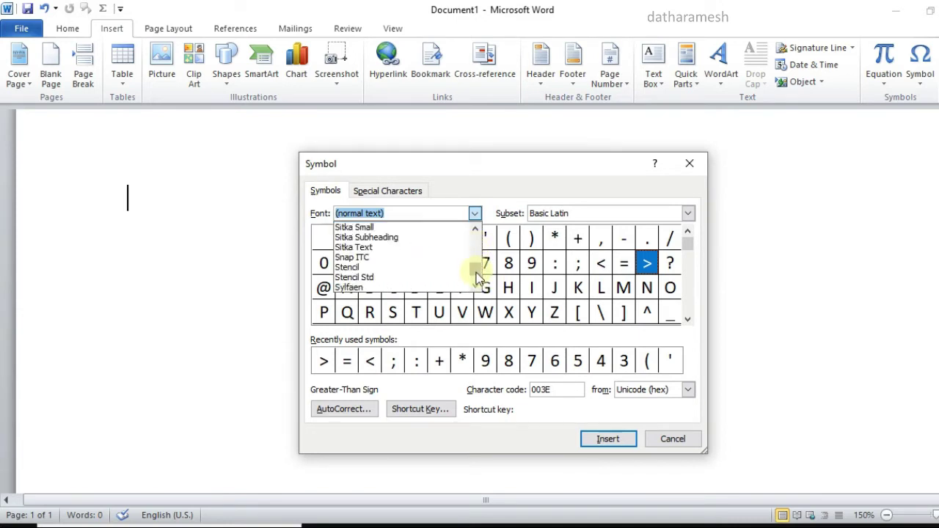
scroll(478, 273, "down", 1)
Scroll the font list down until the Segoe UI family, including Segoe UI Emoji, appears.
left_click(476, 230)
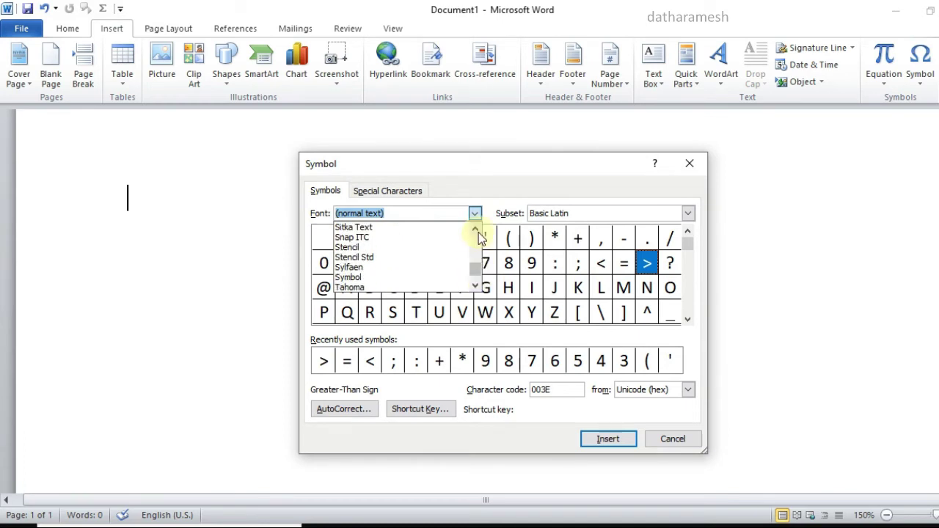
left_click(475, 230)
left_click(476, 230)
left_click(475, 230)
left_click(476, 230)
left_click(475, 231)
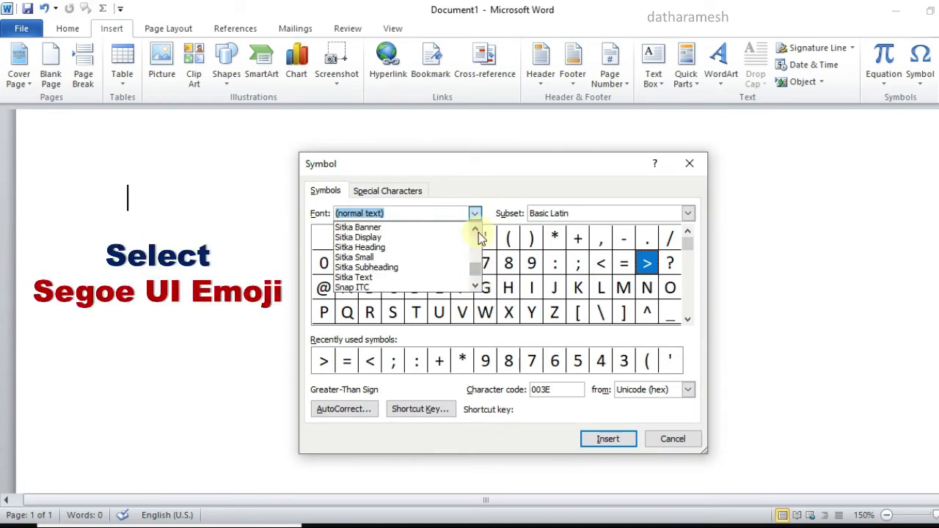
left_click(477, 231)
left_click(476, 231)
left_click(476, 231)
left_click(476, 231)
left_click(477, 231)
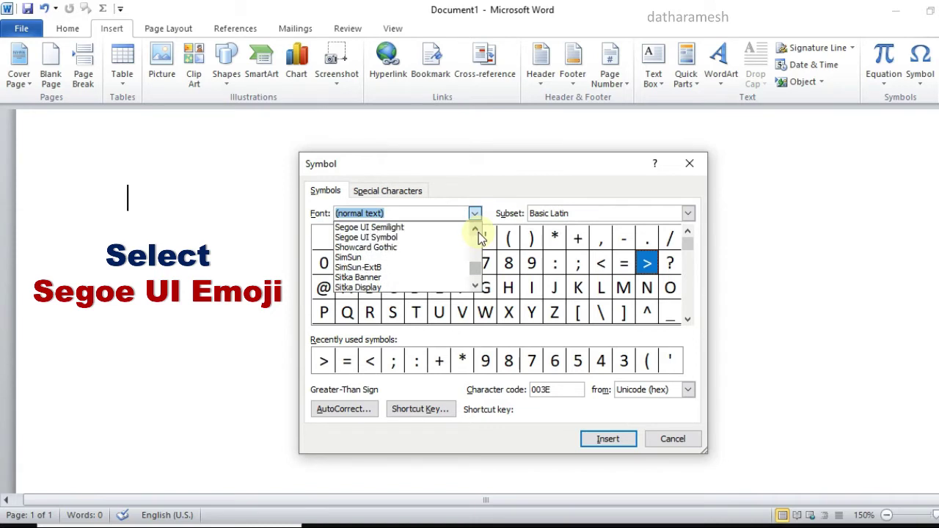
left_click(477, 231)
left_click(477, 231)
left_click(477, 231)
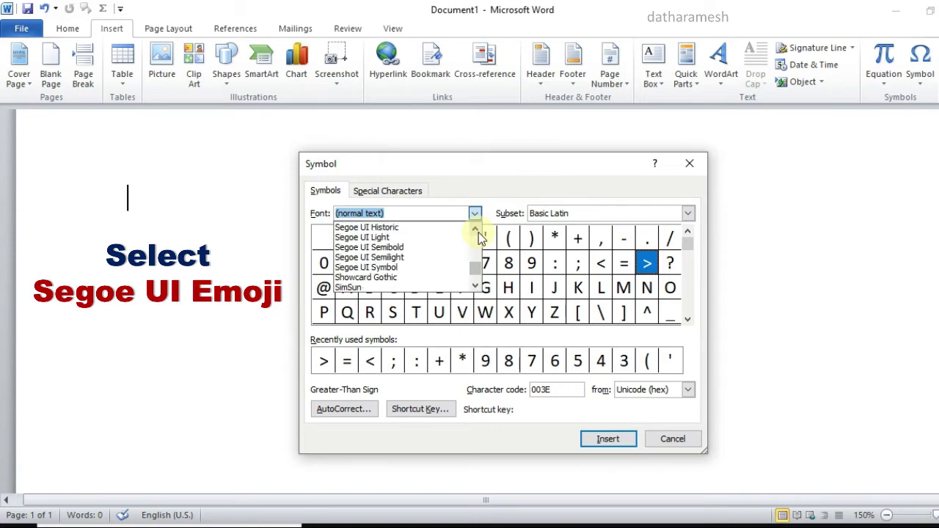
left_click(476, 231)
left_click(476, 231)
left_click(477, 231)
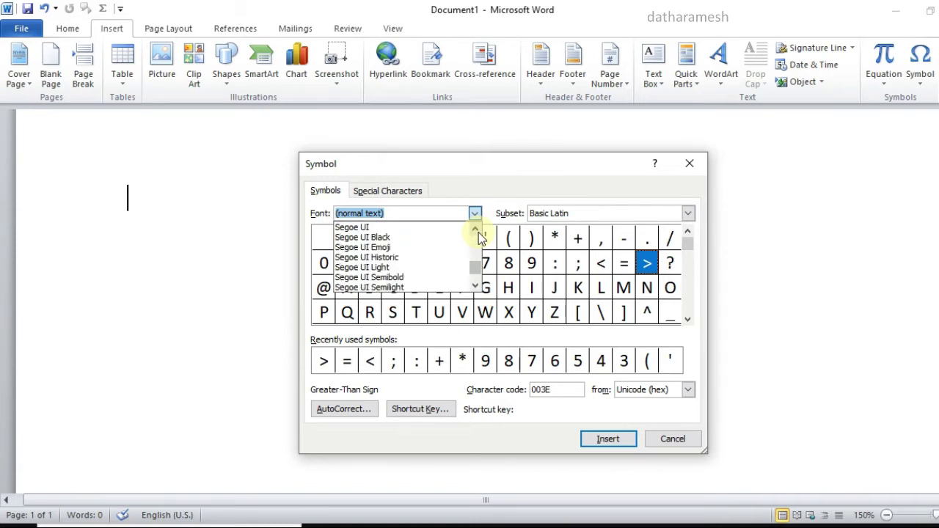
Set the symbol font to Segoe UI Emoji and scroll the grid to the Plane 1 animal pictographs.
left_click(403, 246)
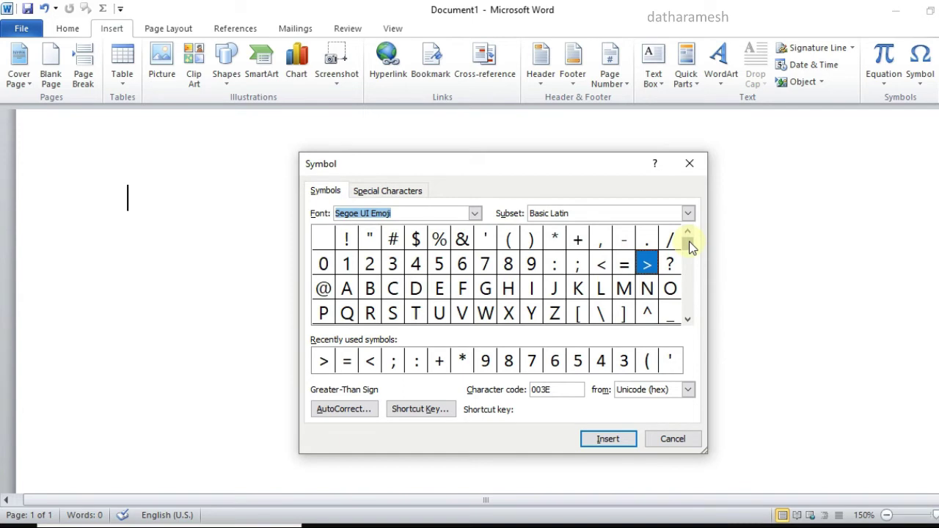
left_click_drag(689, 253, 687, 262)
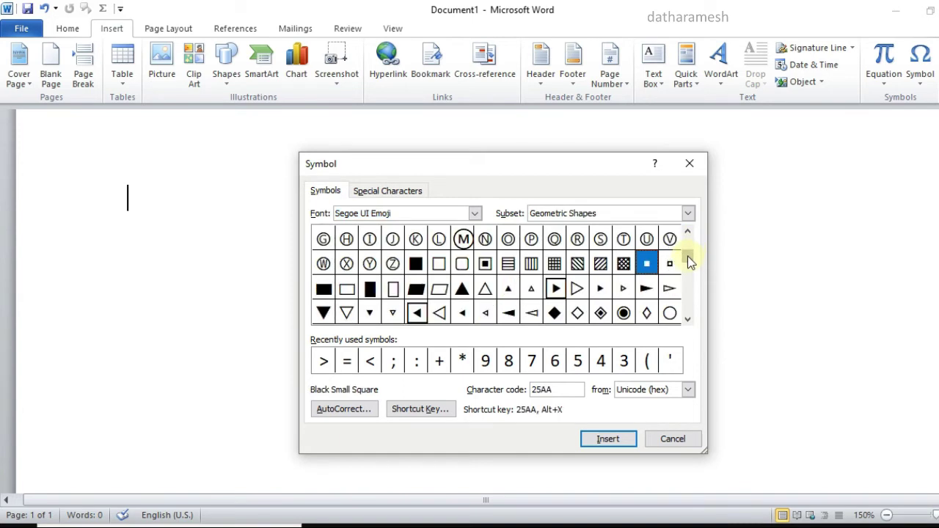
left_click(687, 318)
left_click(687, 317)
left_click(688, 320)
left_click(688, 320)
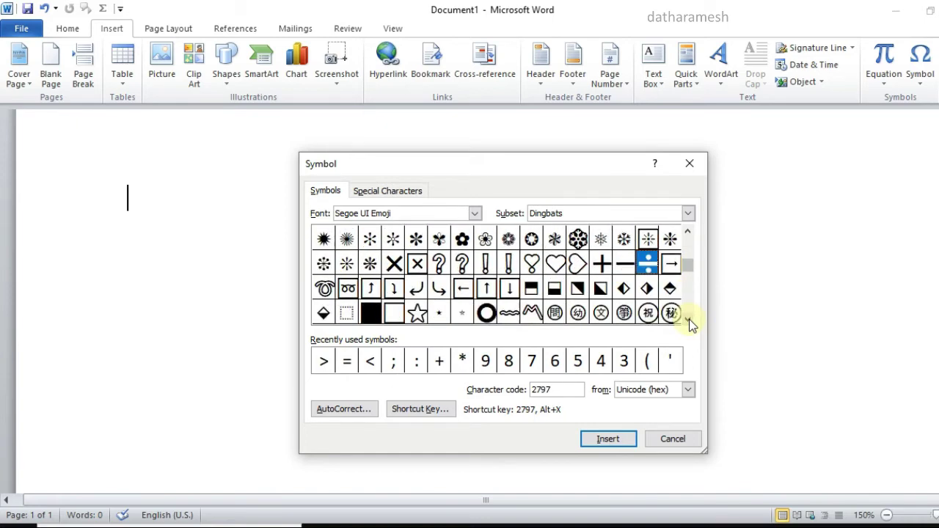
left_click(688, 319)
left_click(687, 319)
left_click(688, 320)
left_click(688, 319)
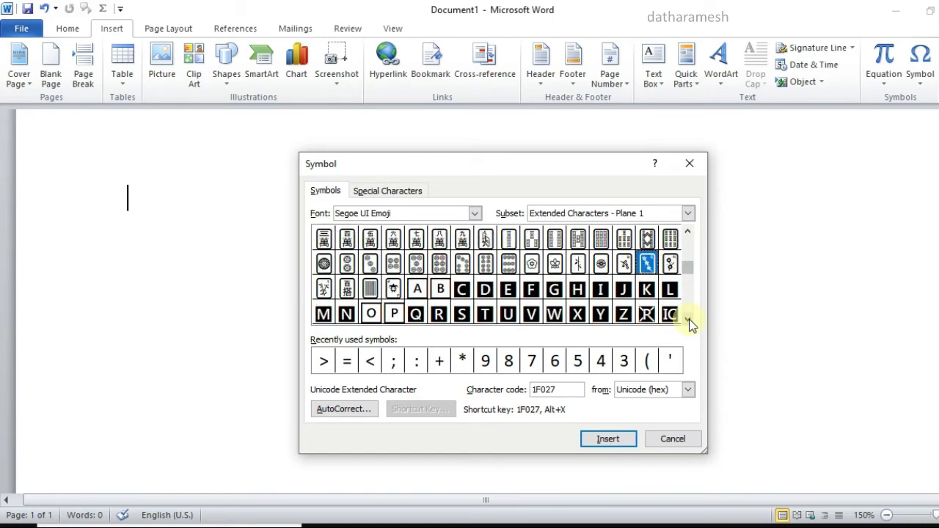
left_click(687, 320)
left_click(688, 319)
left_click(688, 319)
left_click(688, 320)
left_click(688, 320)
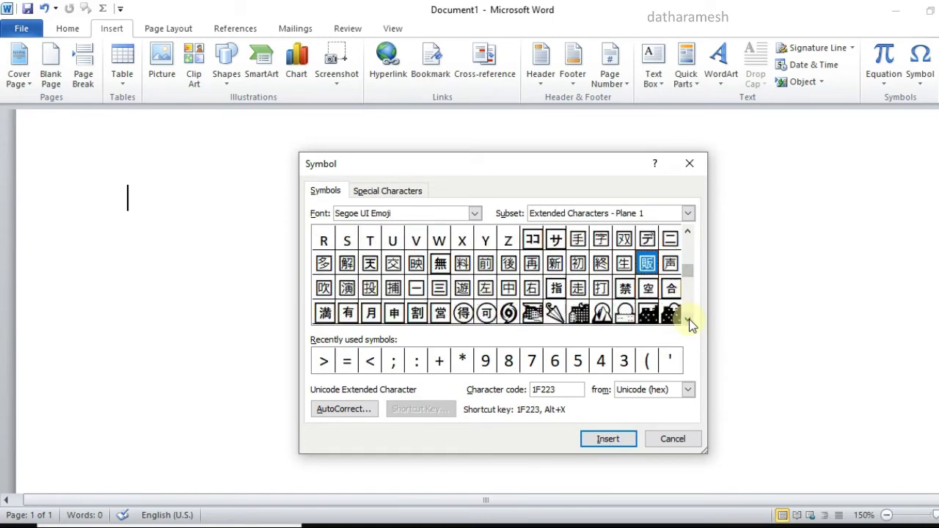
left_click(688, 320)
left_click(688, 320)
left_click(688, 319)
left_click(688, 320)
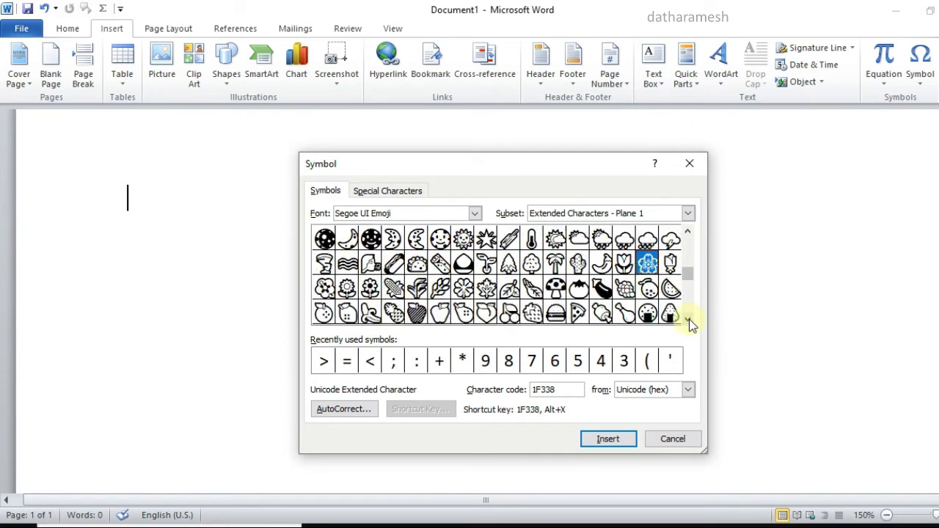
left_click(688, 320)
left_click(688, 320)
left_click(688, 320)
left_click(688, 320)
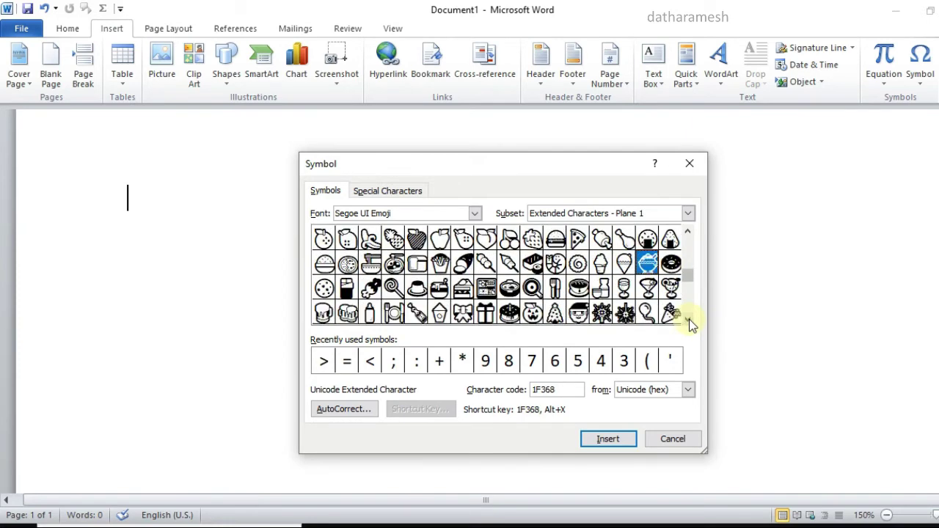
left_click(688, 319)
left_click(688, 320)
left_click(688, 320)
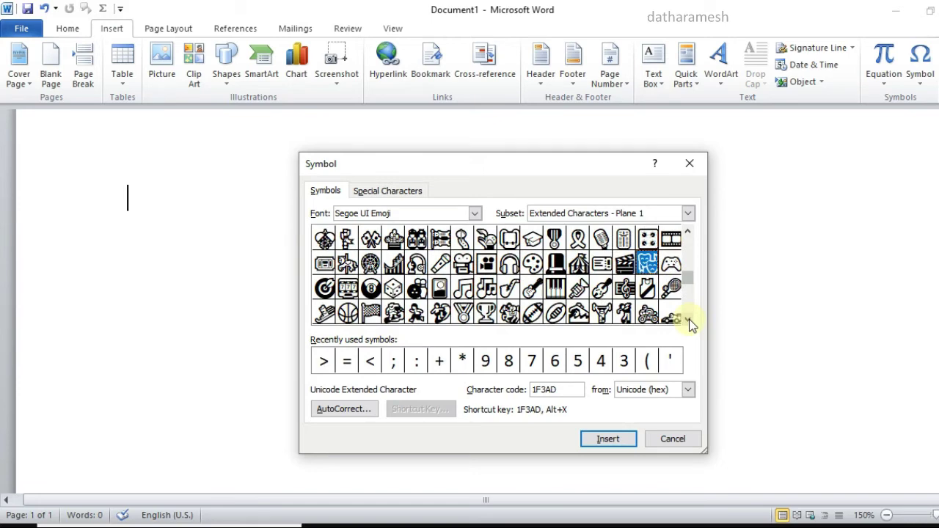
left_click(688, 319)
left_click(688, 320)
left_click(688, 320)
left_click(688, 319)
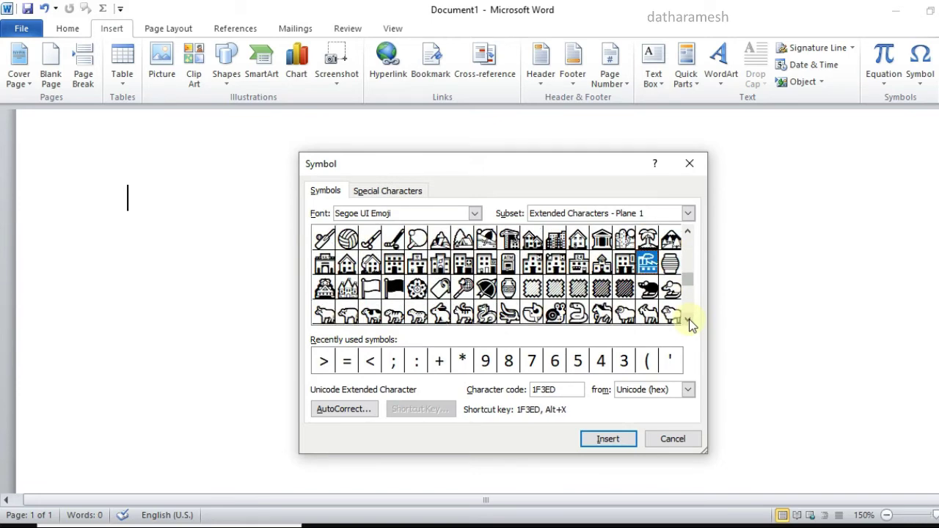
left_click(688, 319)
left_click(688, 319)
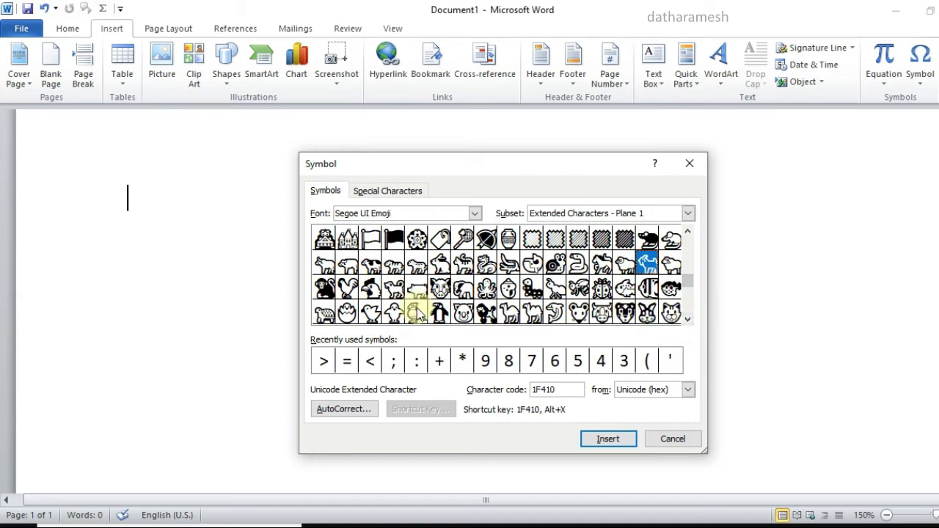
Insert the ox, cow, a third animal, rabbit and crocodile emoji.
left_click(323, 263)
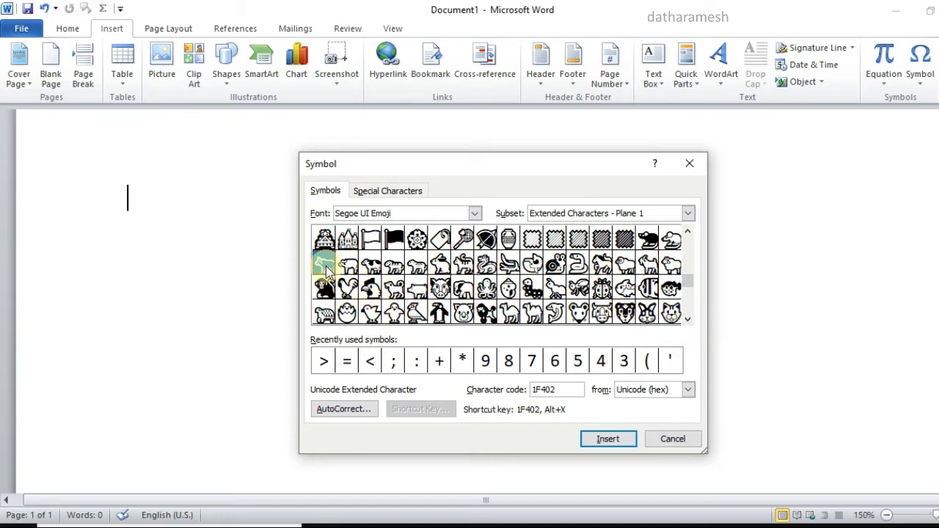
left_click(607, 441)
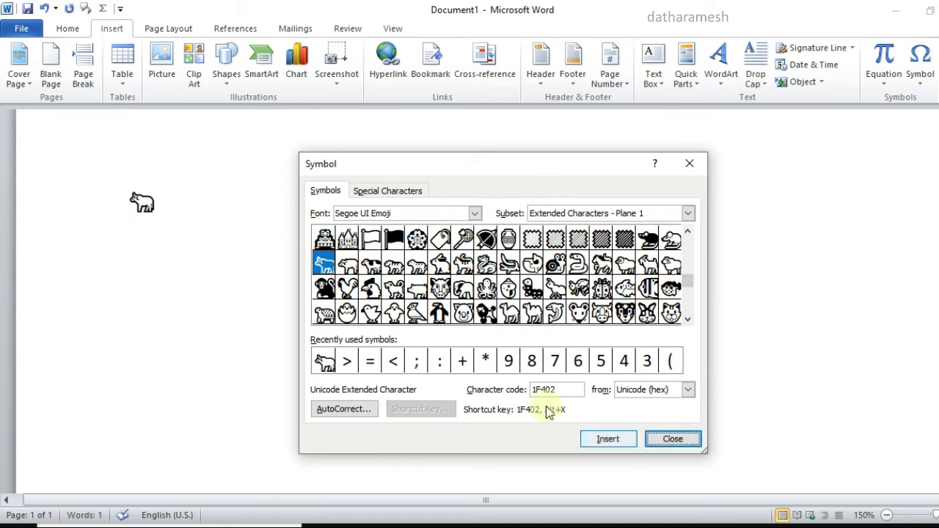
left_click(371, 264)
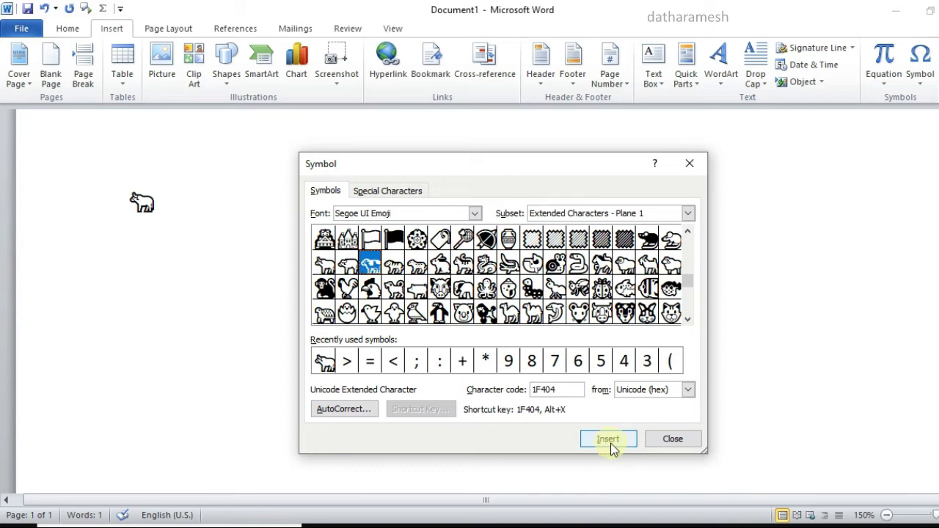
left_click(609, 442)
left_click(394, 266)
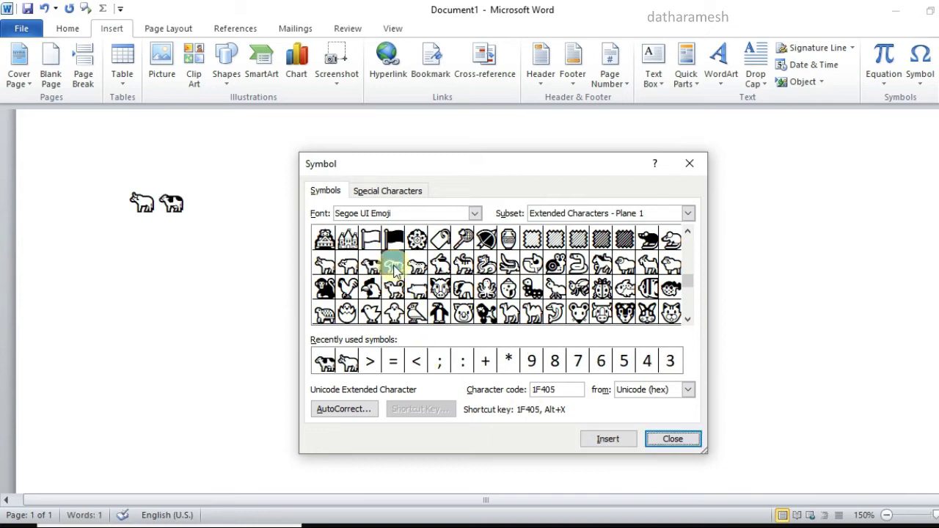
left_click(603, 440)
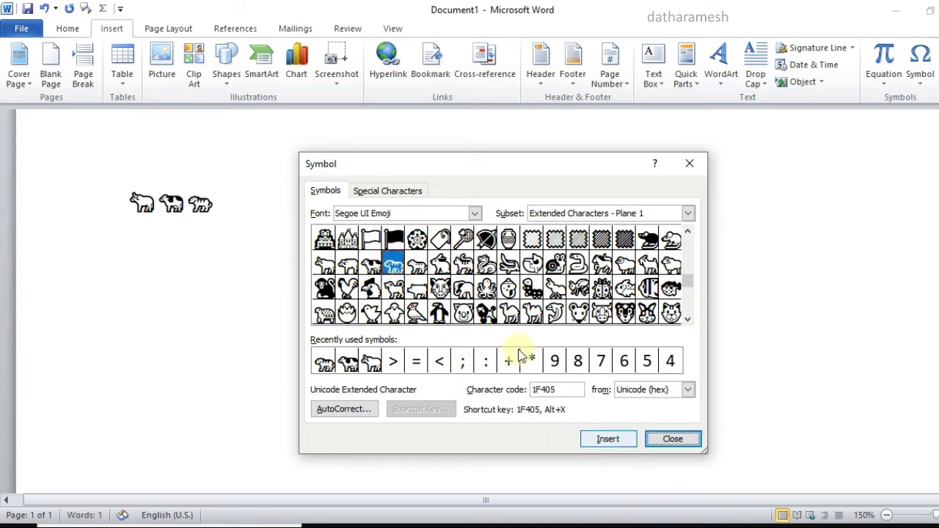
left_click(439, 264)
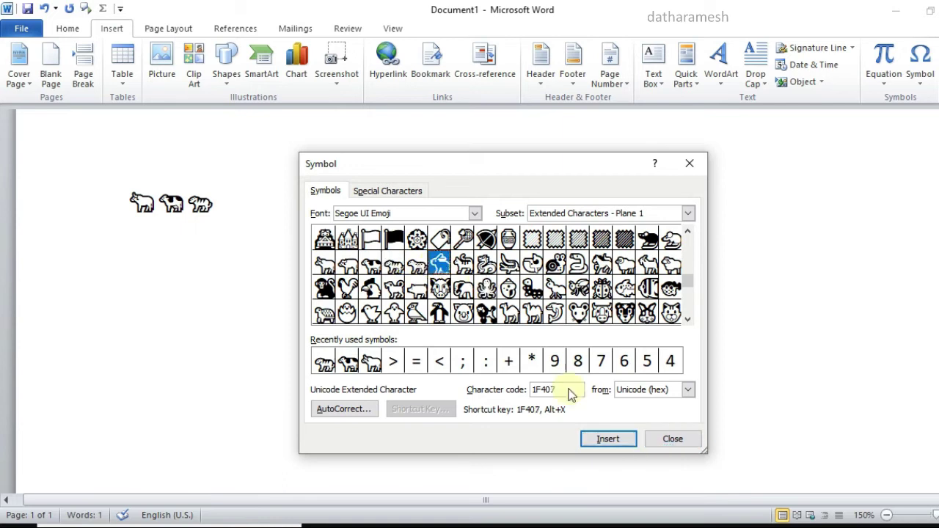
left_click(605, 442)
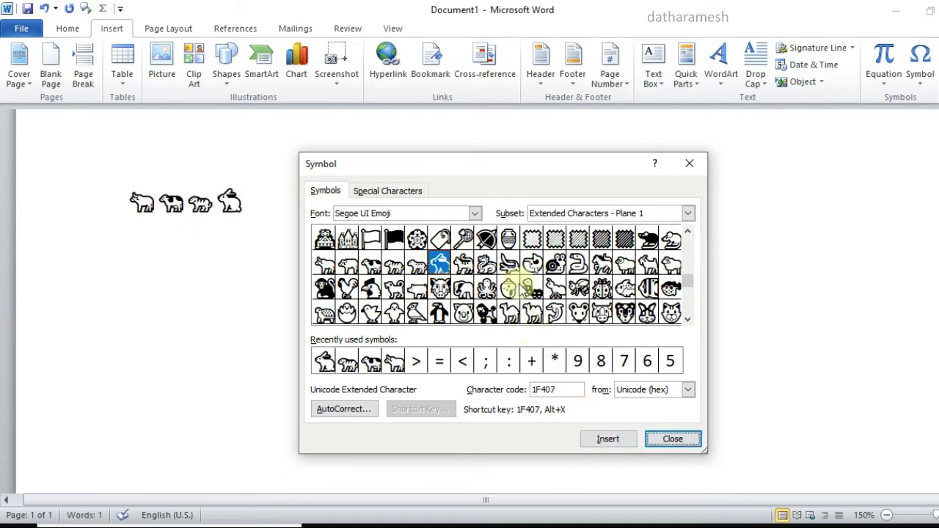
left_click(509, 265)
left_click(609, 440)
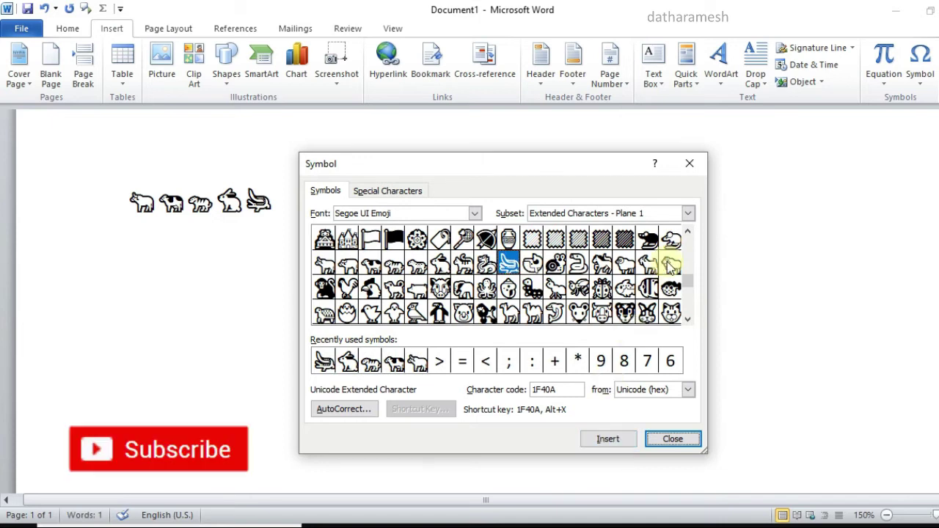
Insert the sheep, monkey, rooster and dog emoji.
left_click(671, 264)
left_click(607, 440)
left_click(323, 287)
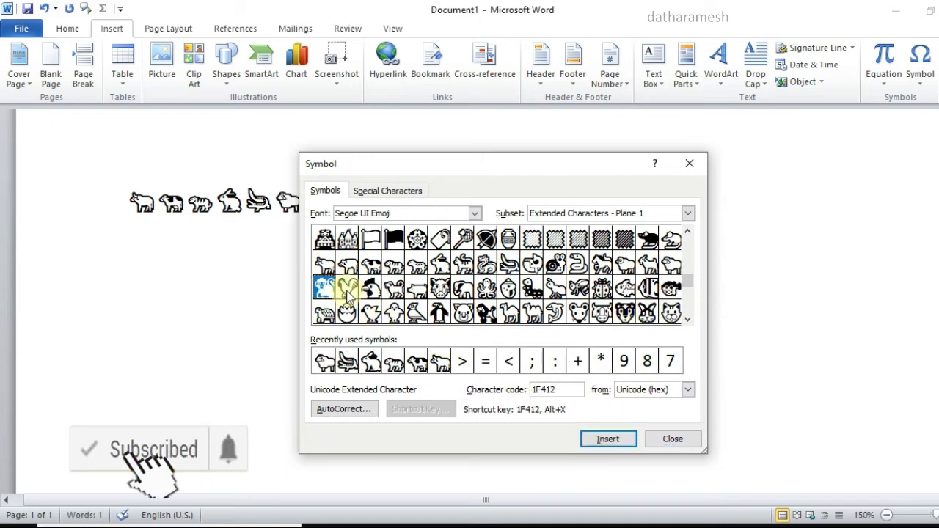
left_click(607, 440)
left_click(355, 291)
left_click(600, 438)
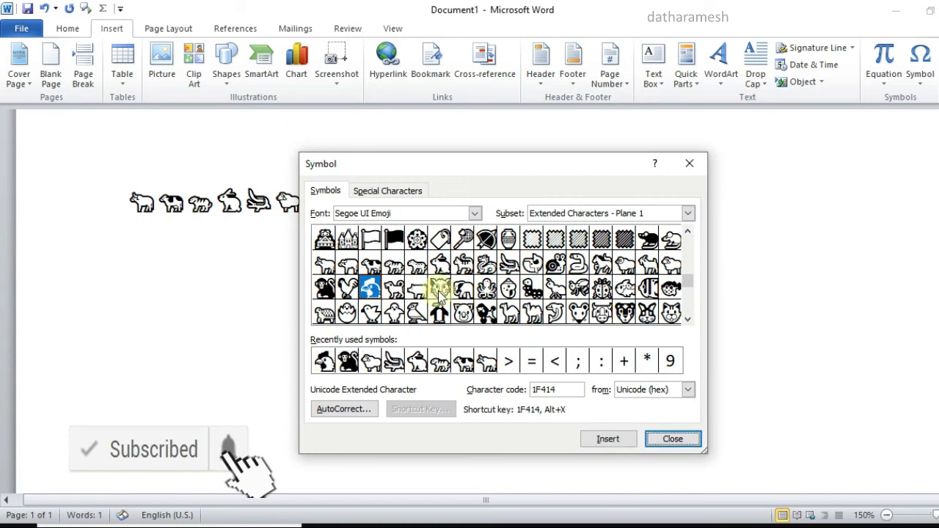
left_click(393, 288)
left_click(595, 440)
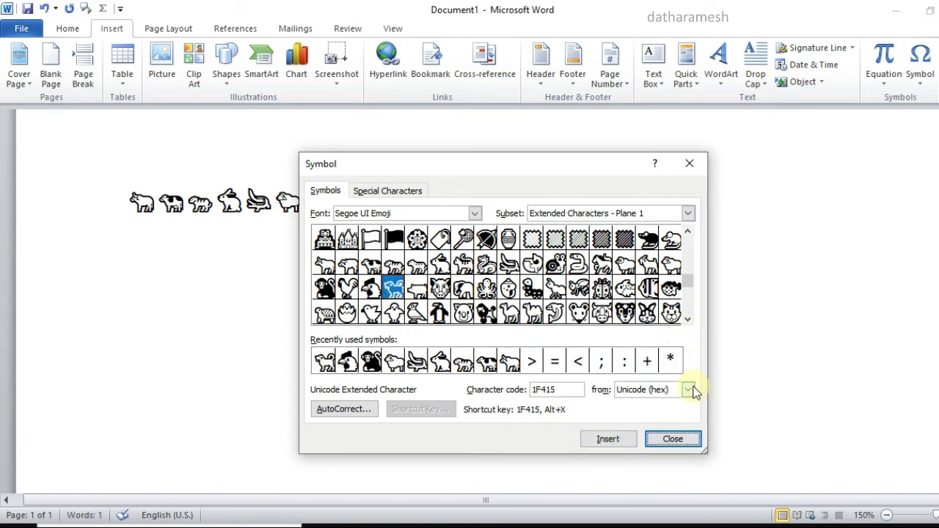
left_click(688, 319)
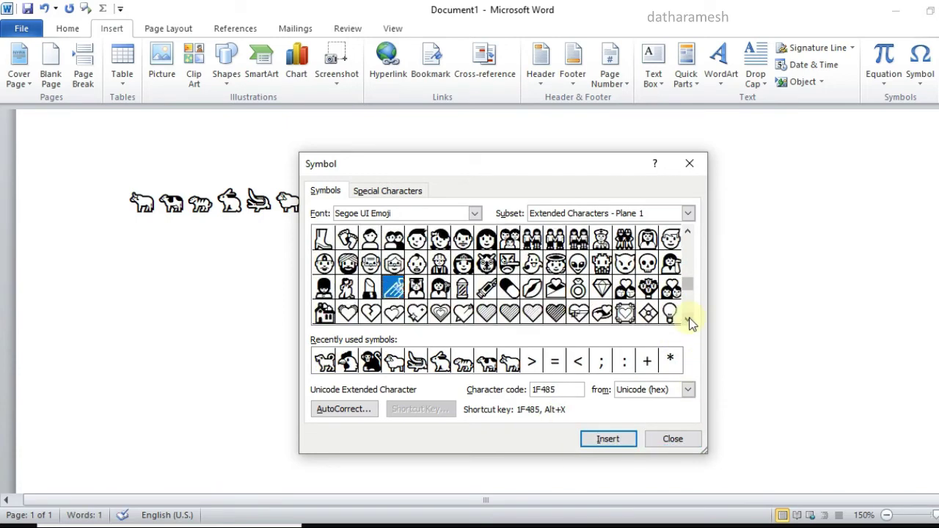
Insert the grinning, tears-of-joy, laughing, smiling and tongue-out faces, then select heart-eyes.
left_click_drag(688, 319, 688, 321)
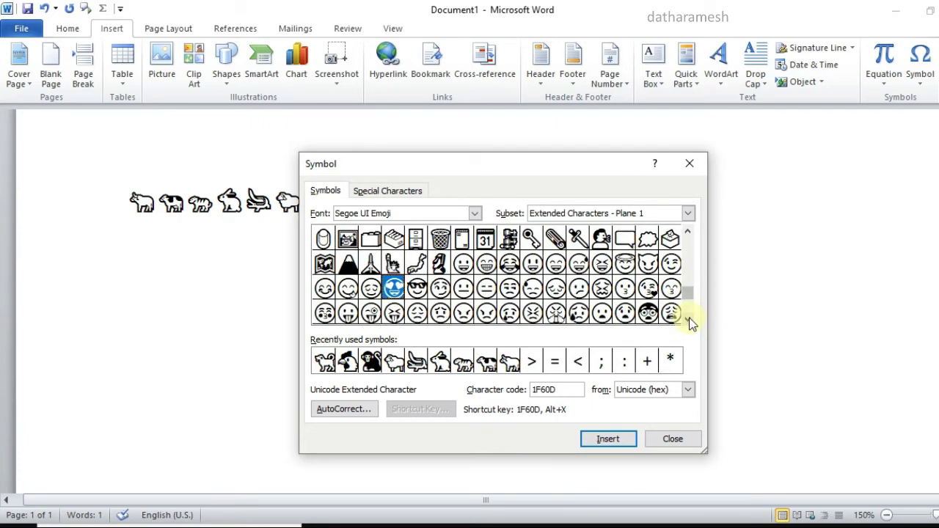
left_click(466, 268)
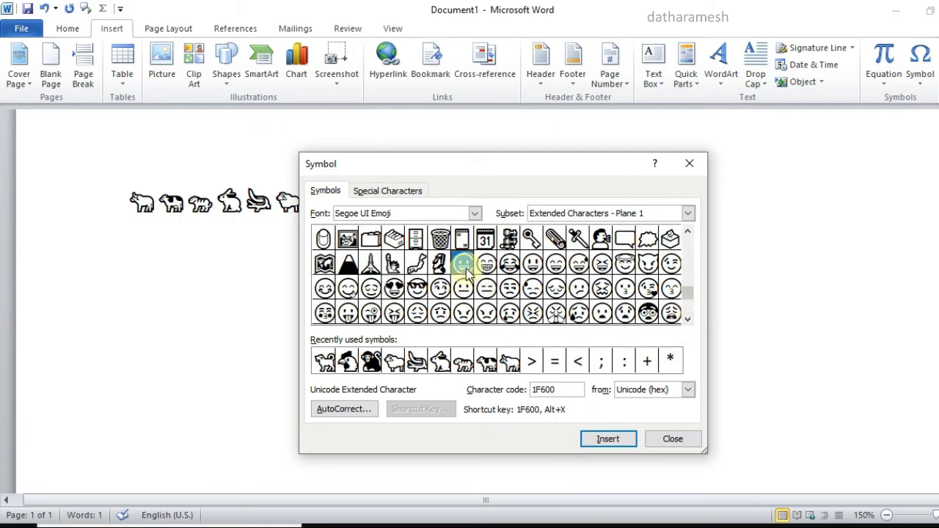
left_click(622, 440)
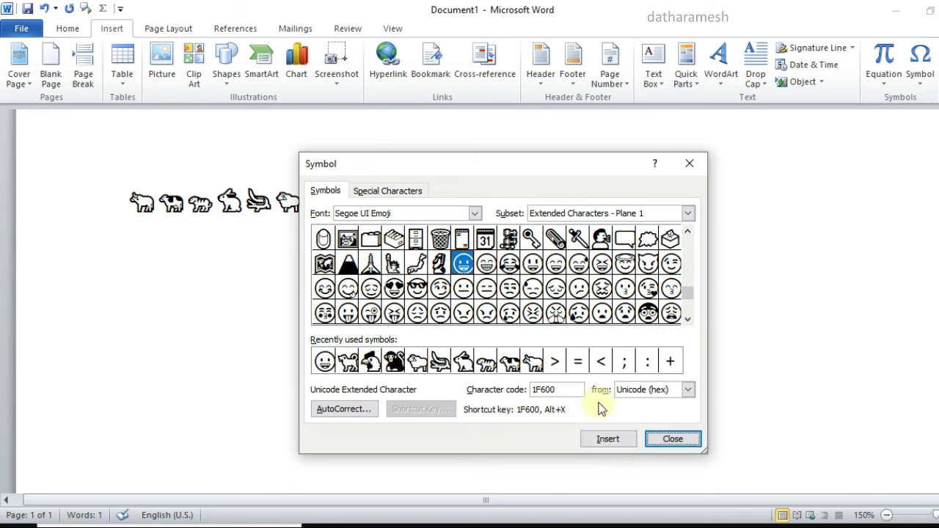
left_click(516, 273)
left_click(611, 440)
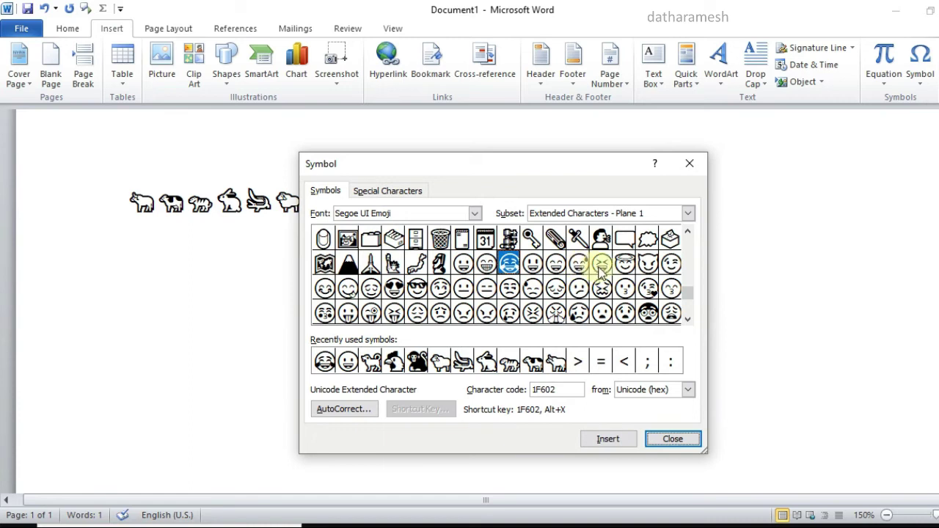
left_click(602, 265)
left_click(629, 441)
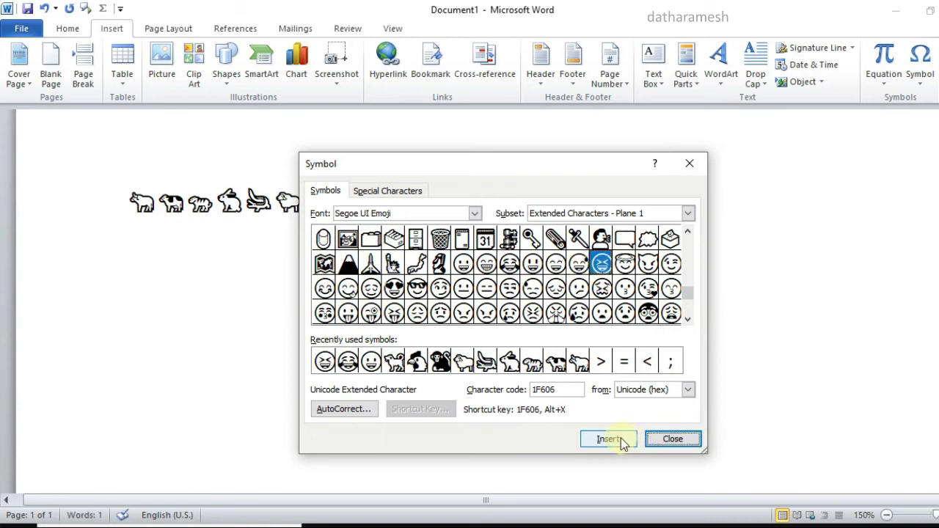
left_click(323, 287)
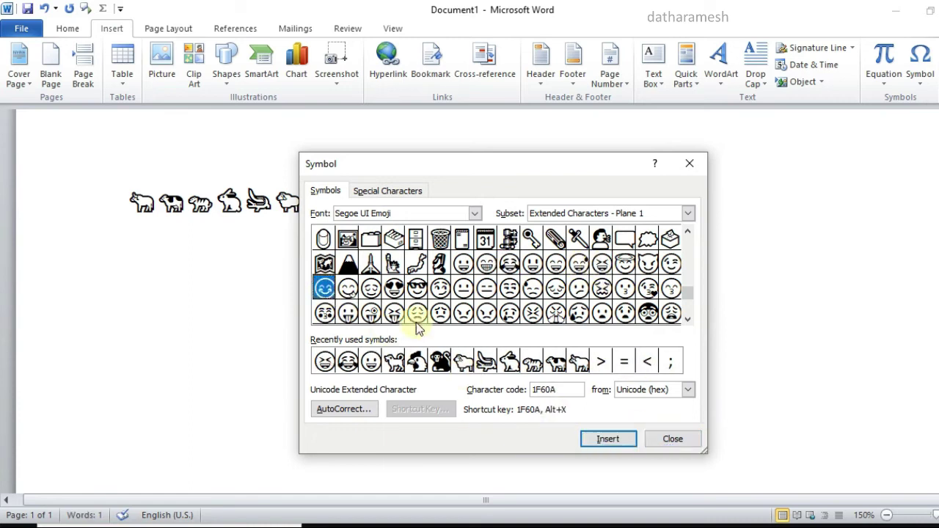
left_click(625, 445)
left_click(347, 292)
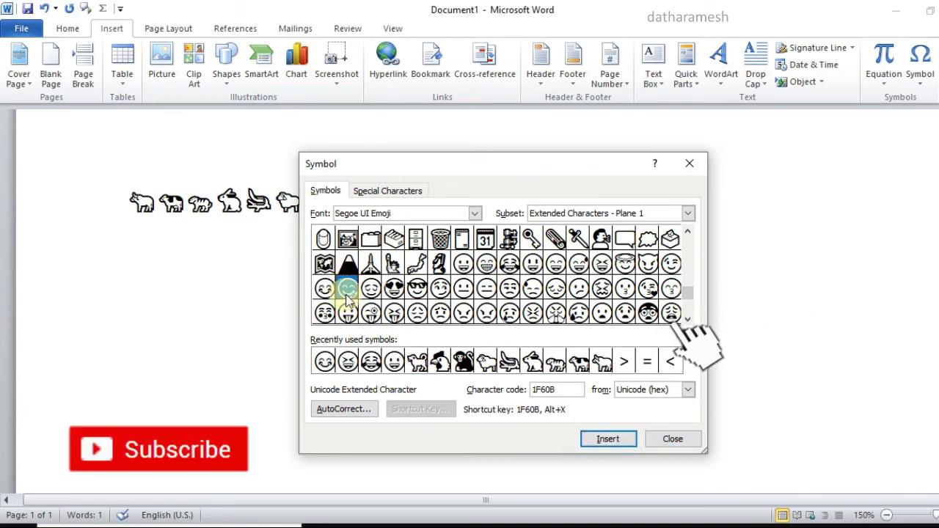
left_click(624, 443)
left_click(397, 290)
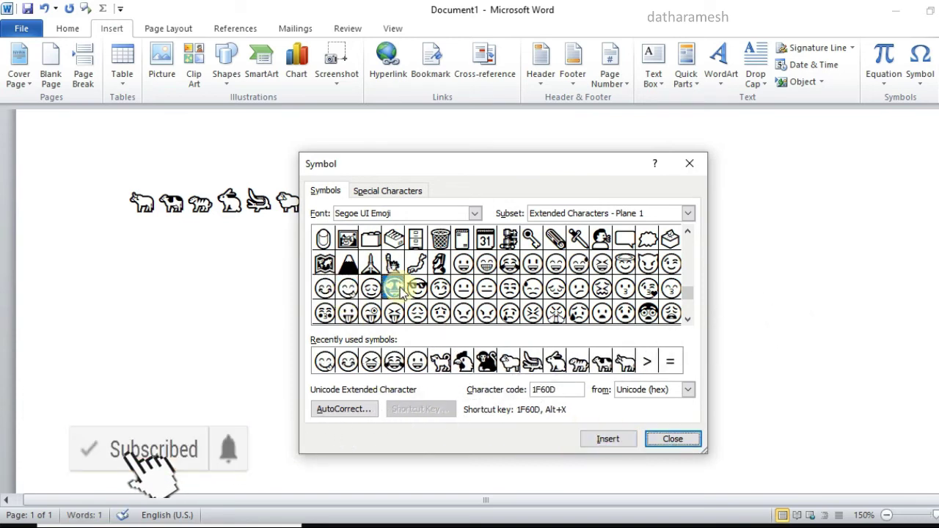
Insert the heart-eyes, surprised and rolling-on-the-floor laughing faces.
left_click(613, 438)
left_click(687, 318)
left_click(687, 318)
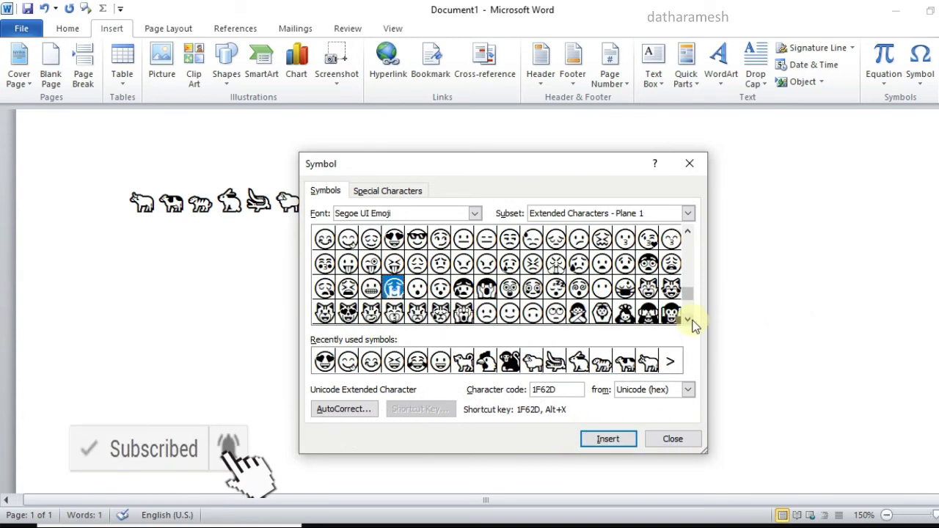
left_click(688, 319)
left_click(688, 319)
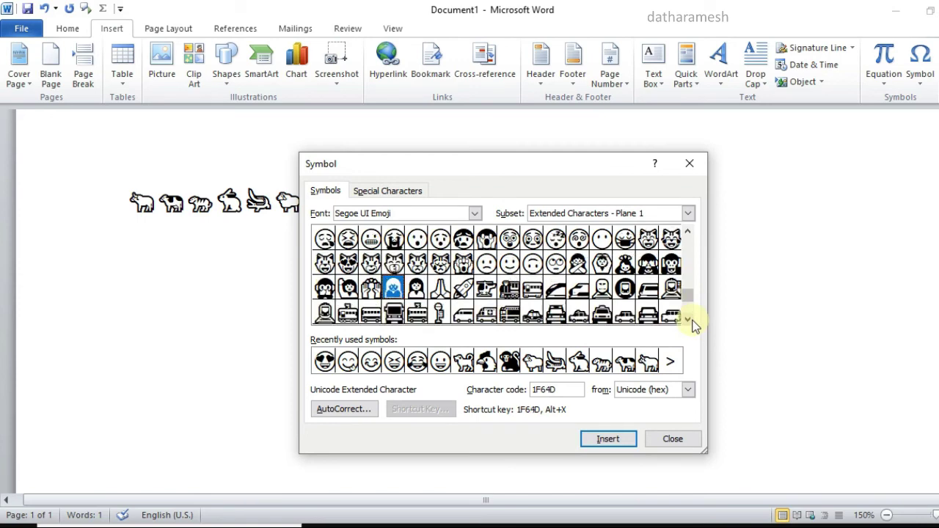
left_click(440, 238)
left_click(607, 438)
left_click(687, 319)
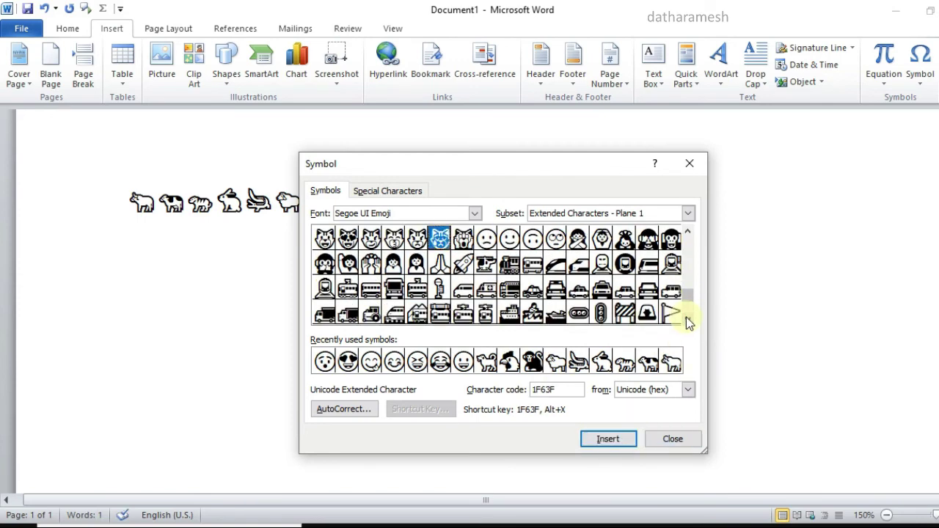
left_click(687, 318)
left_click(687, 318)
left_click(687, 318)
left_click(687, 318)
left_click(688, 318)
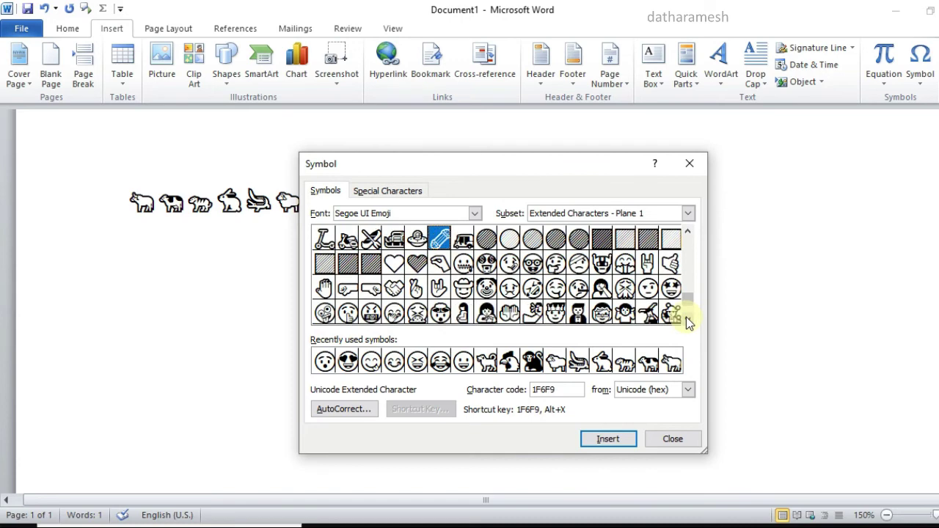
left_click(533, 288)
left_click(607, 438)
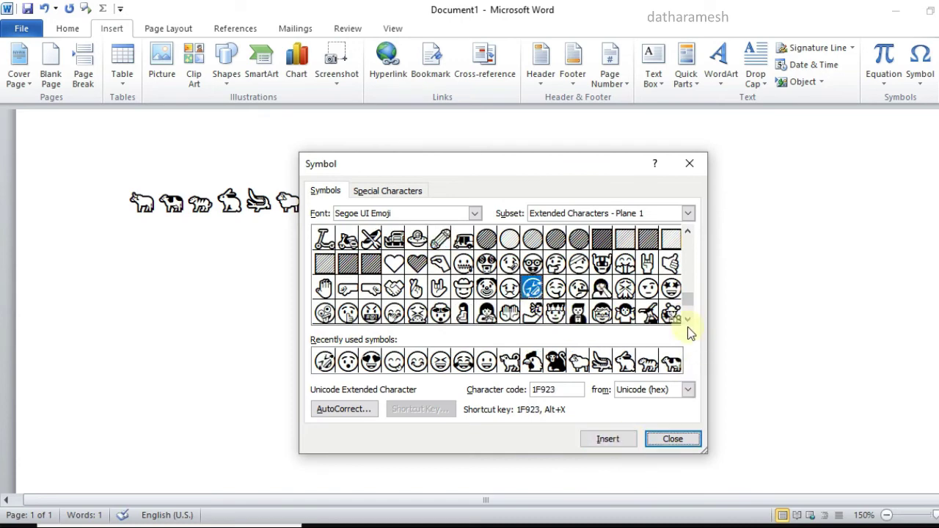
Insert the long-necked dinosaur, T-rex and kangaroo emoji, then close the Symbol dialog.
left_click(688, 320)
left_click(688, 320)
left_click(688, 320)
left_click(688, 320)
left_click(688, 320)
left_click(687, 319)
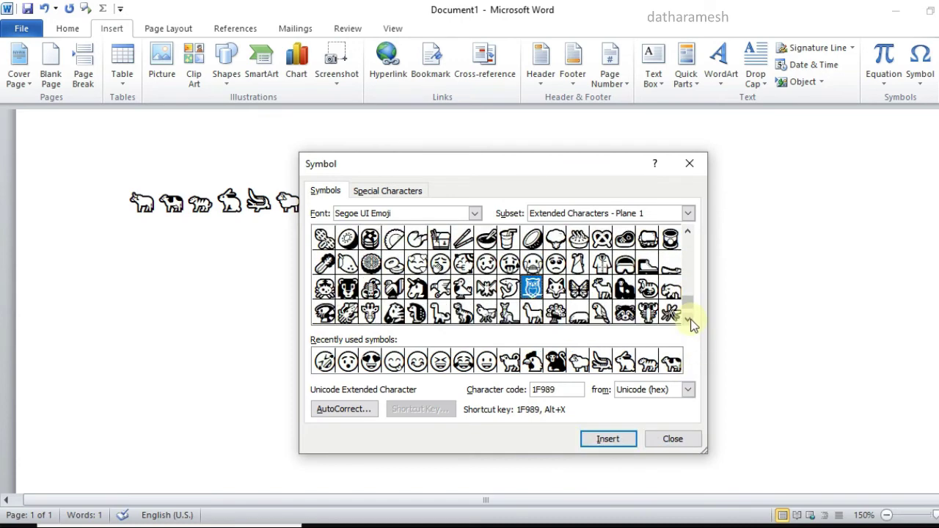
left_click(688, 320)
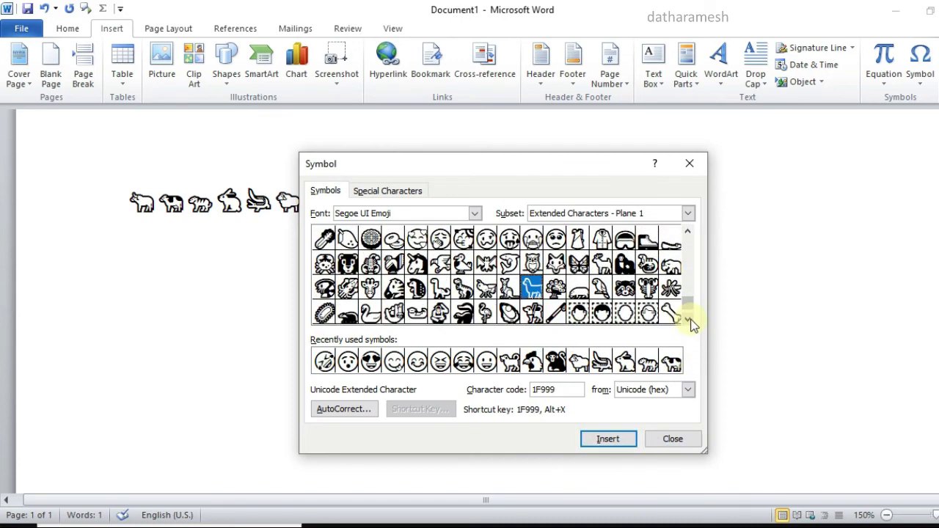
left_click(439, 288)
left_click(608, 438)
left_click(462, 289)
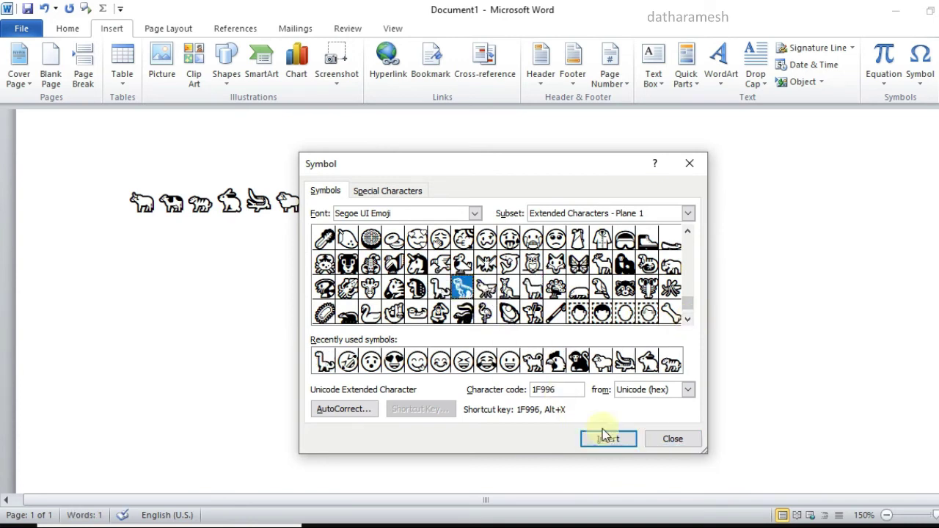
left_click(608, 439)
left_click(508, 288)
left_click(615, 442)
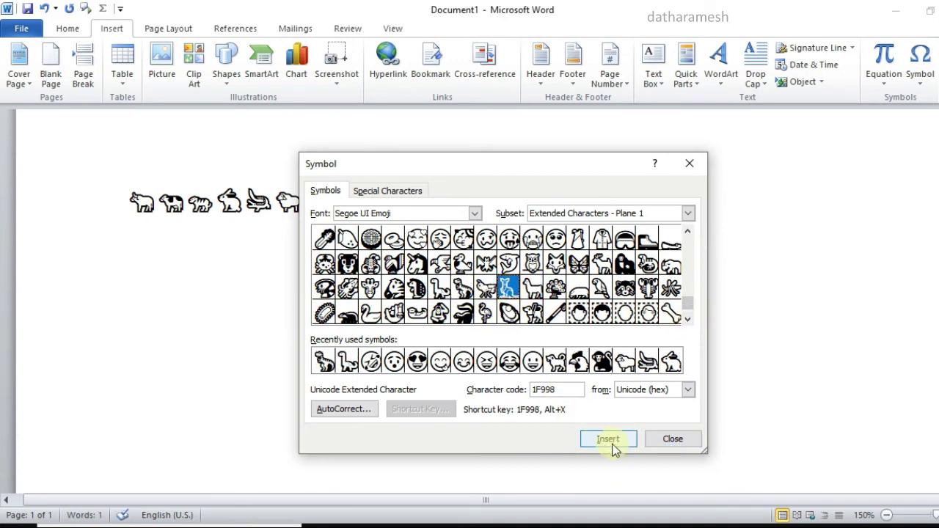
left_click(613, 444)
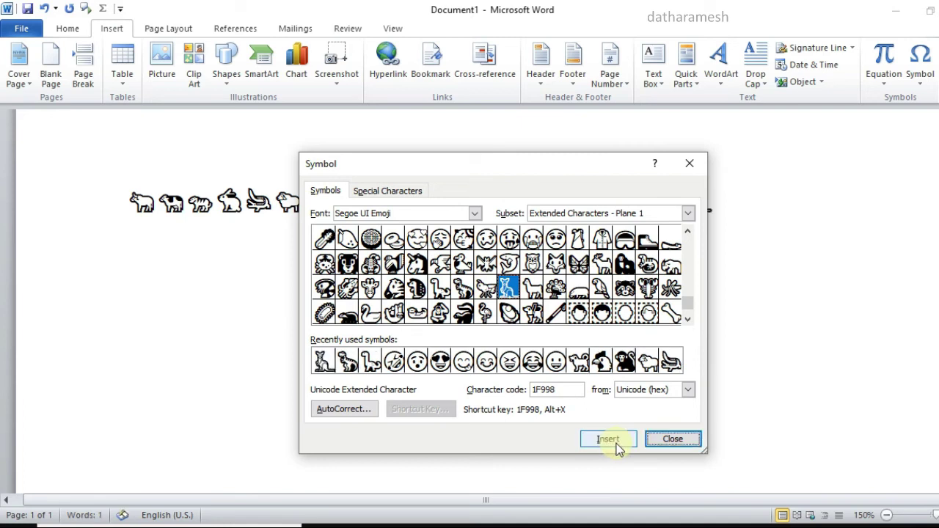
left_click(673, 440)
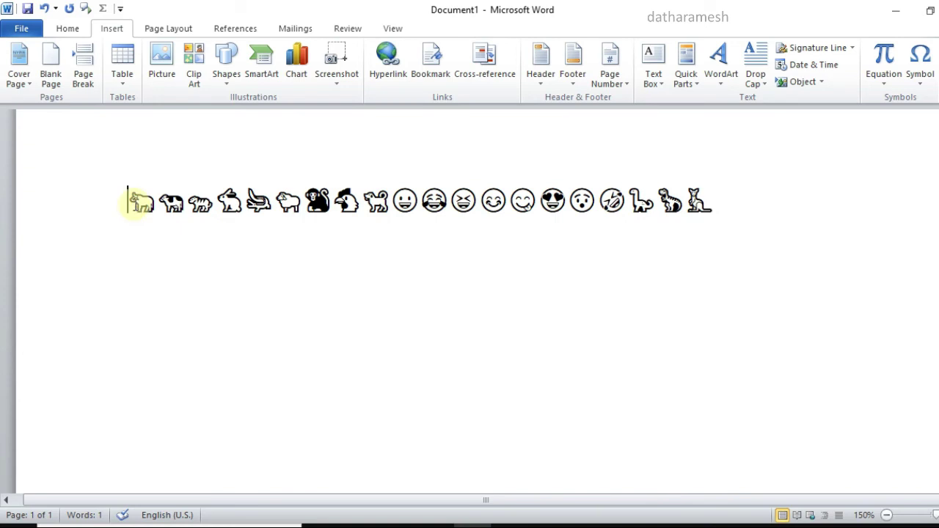
Select the emoji line, grow its font to 36 pt, then deselect it.
left_click_drag(132, 202, 726, 198)
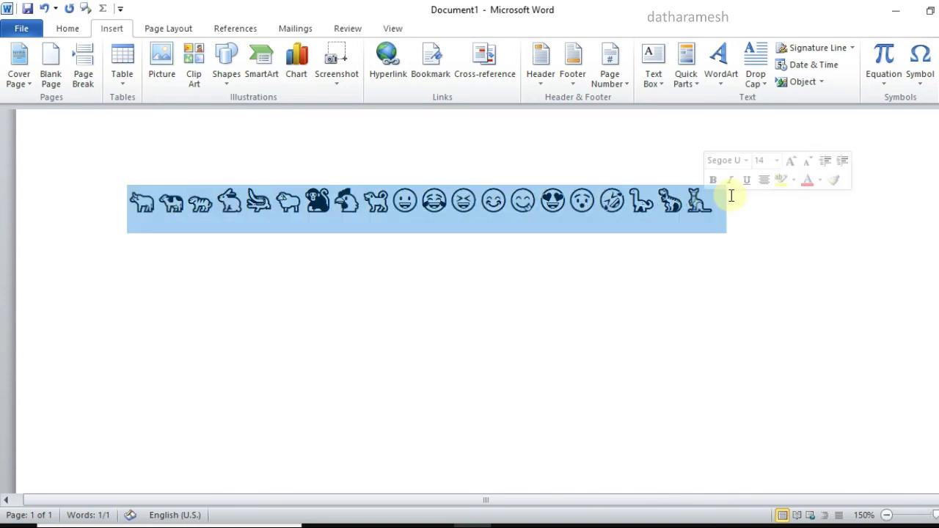
left_click(792, 163)
left_click(792, 162)
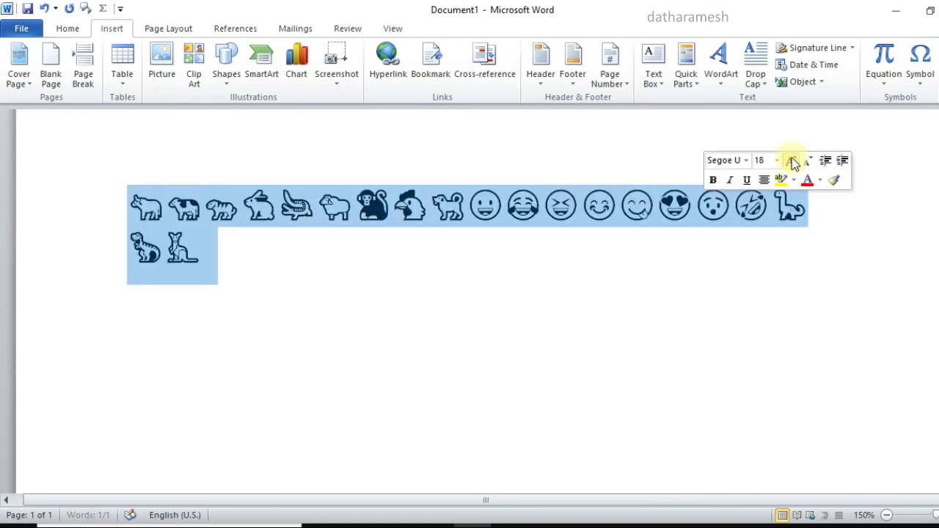
left_click(792, 163)
left_click(792, 163)
left_click(792, 163)
left_click(792, 162)
left_click(792, 162)
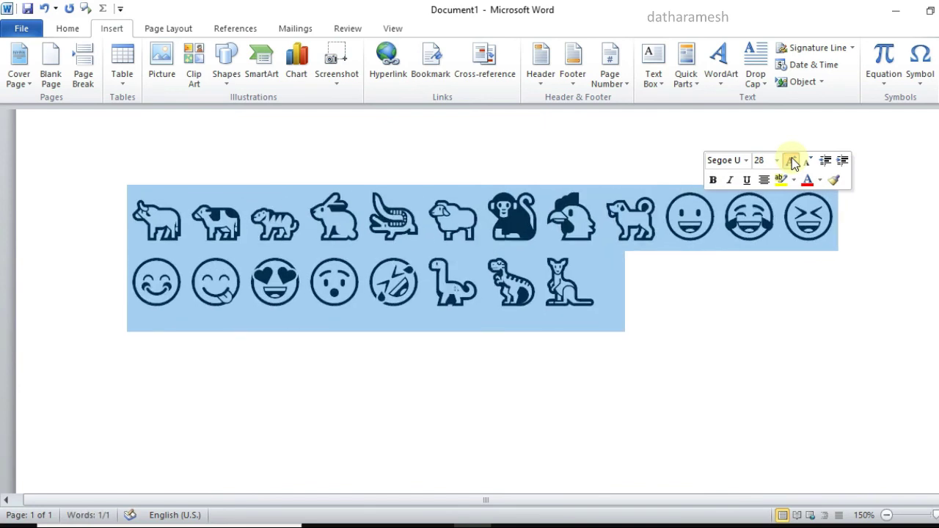
left_click(792, 163)
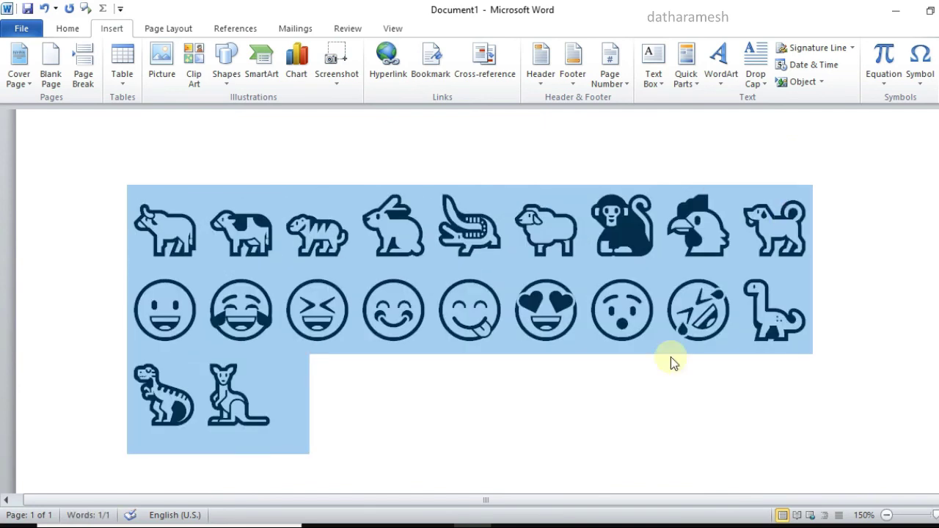
left_click(356, 416)
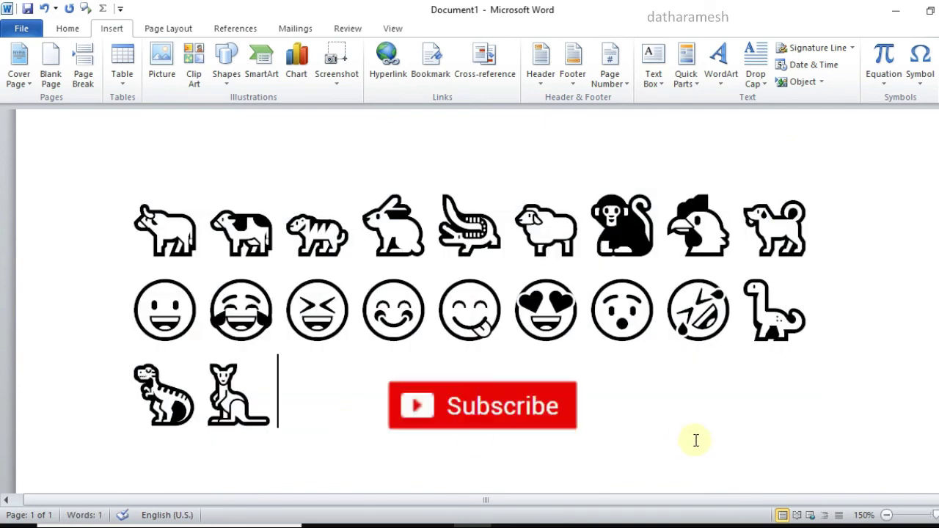